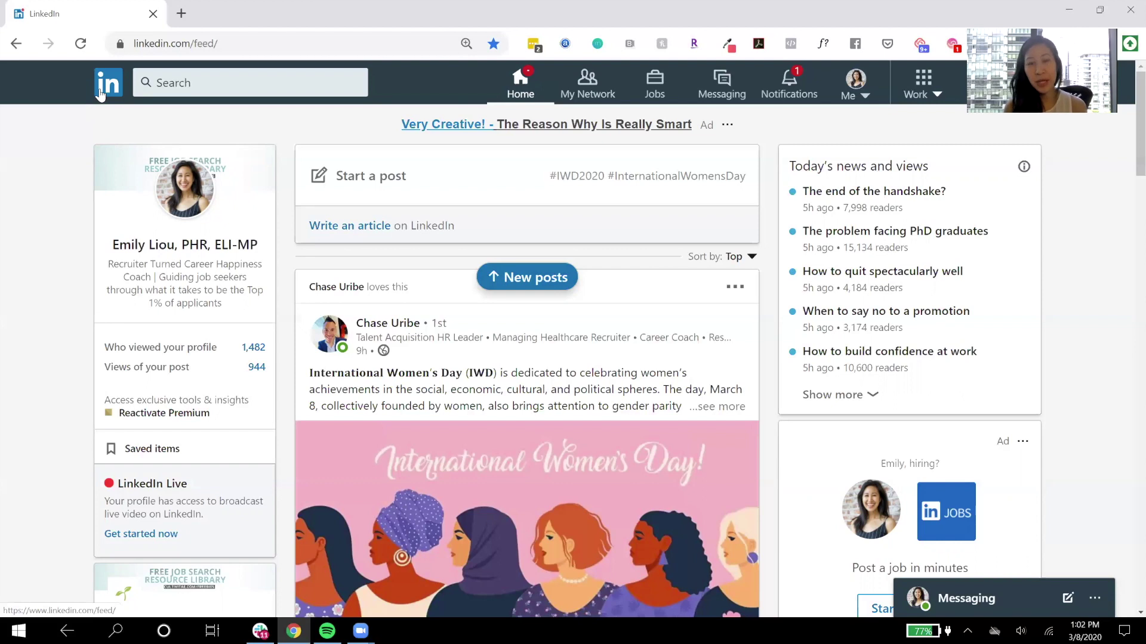
Search job listings for "finance manager" and open the Manager, Finance posting at Fox Corporation
{"action": "left_click", "coordinate": [641, 96]}
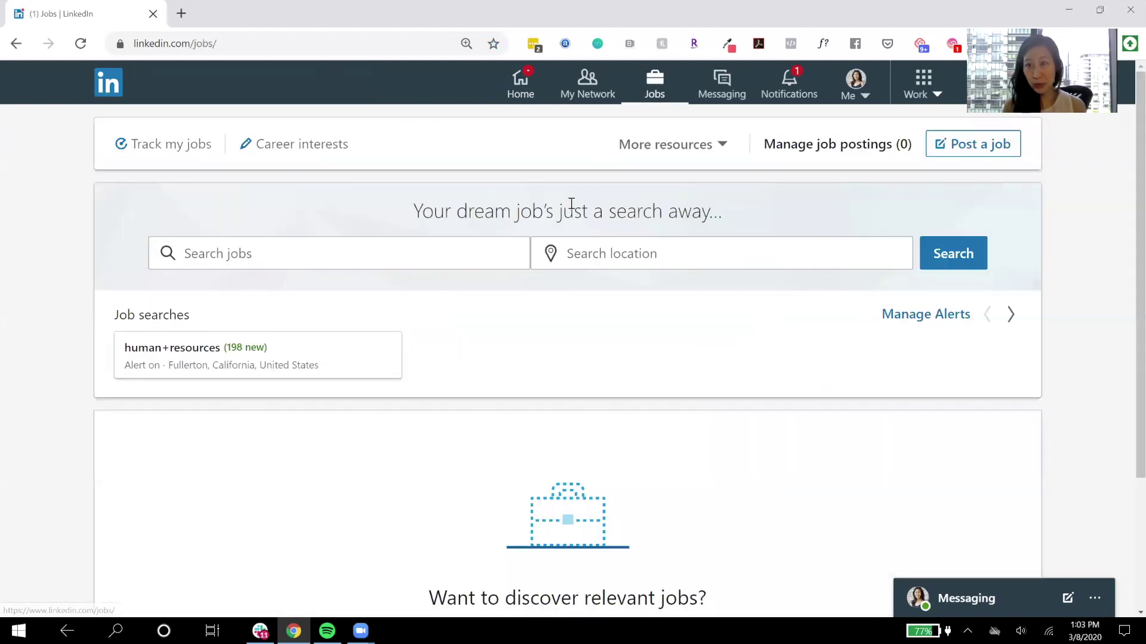
{"action": "left_click", "coordinate": [420, 257]}
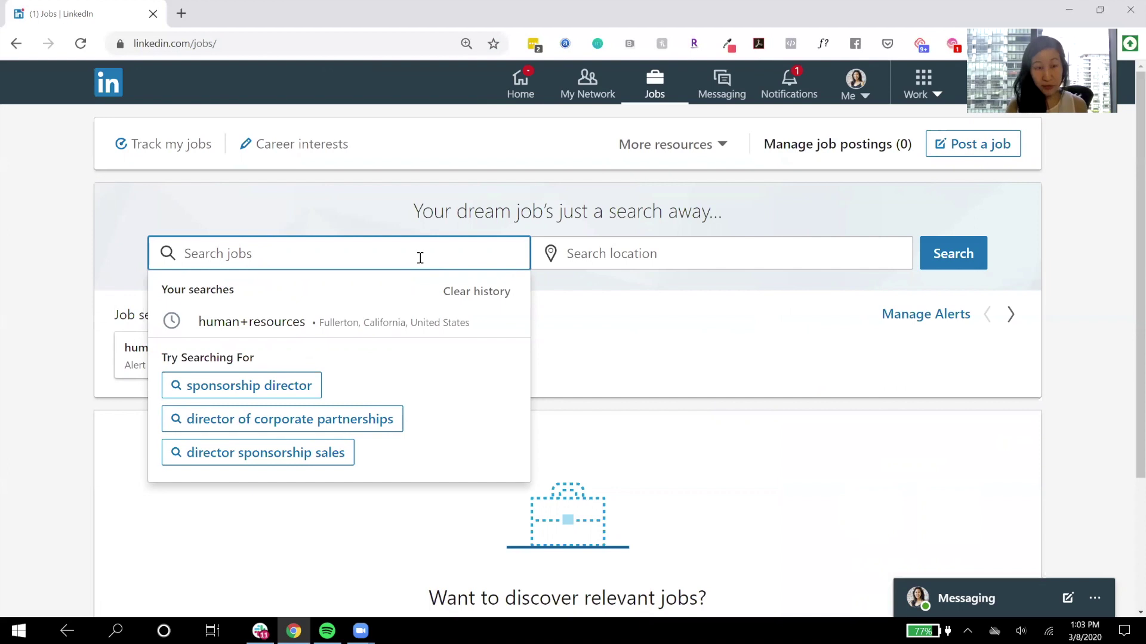
{"action": "type", "text": "finance manager"}
{"action": "key", "text": "Return"}
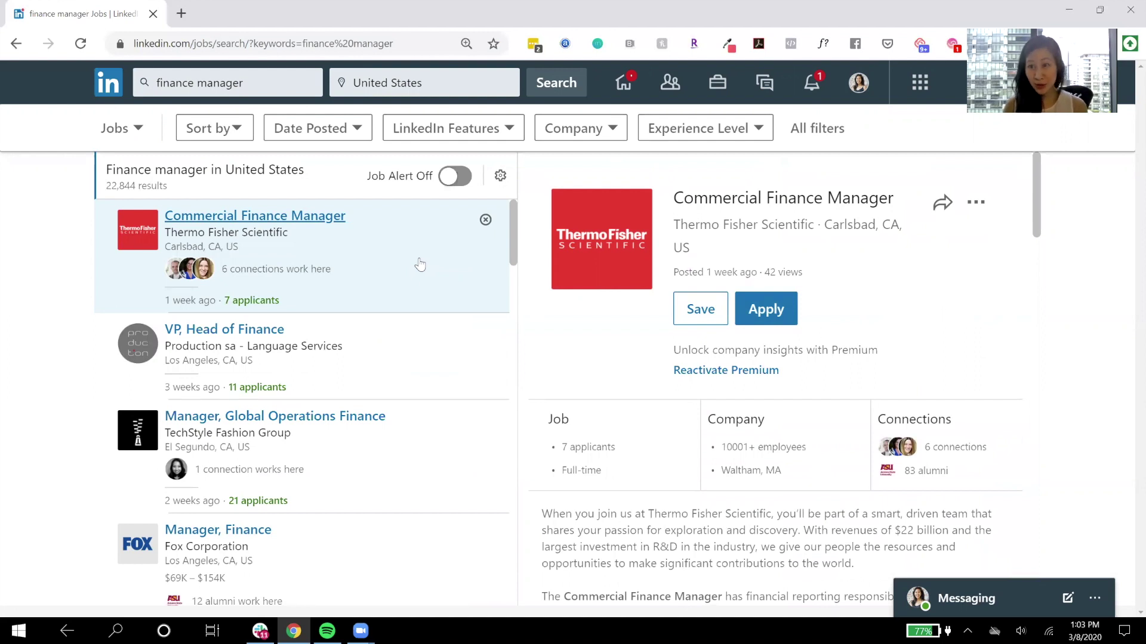
{"action": "left_click", "coordinate": [222, 529]}
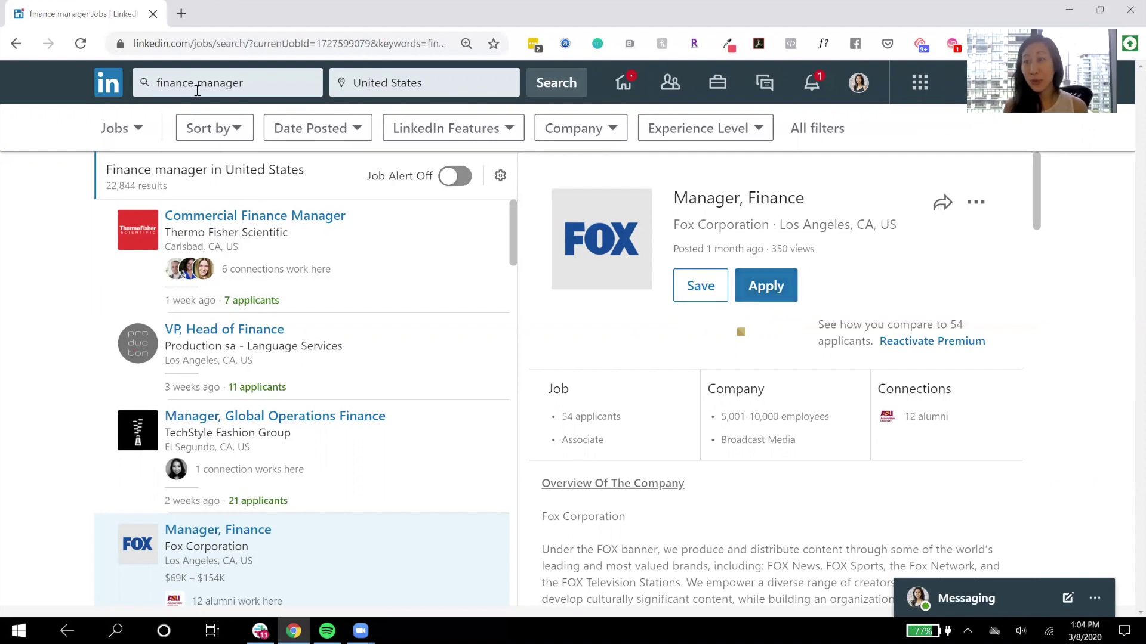
Return to the home feed and search the whole site for "fox corporation"
{"action": "left_click", "coordinate": [108, 88]}
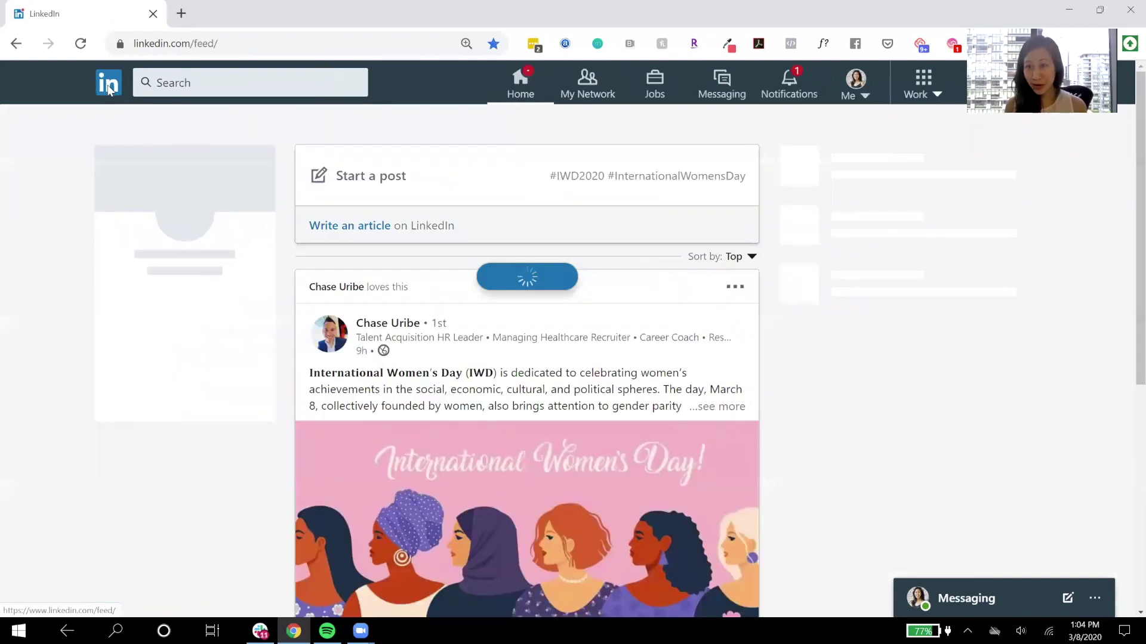
{"action": "left_click", "coordinate": [203, 88]}
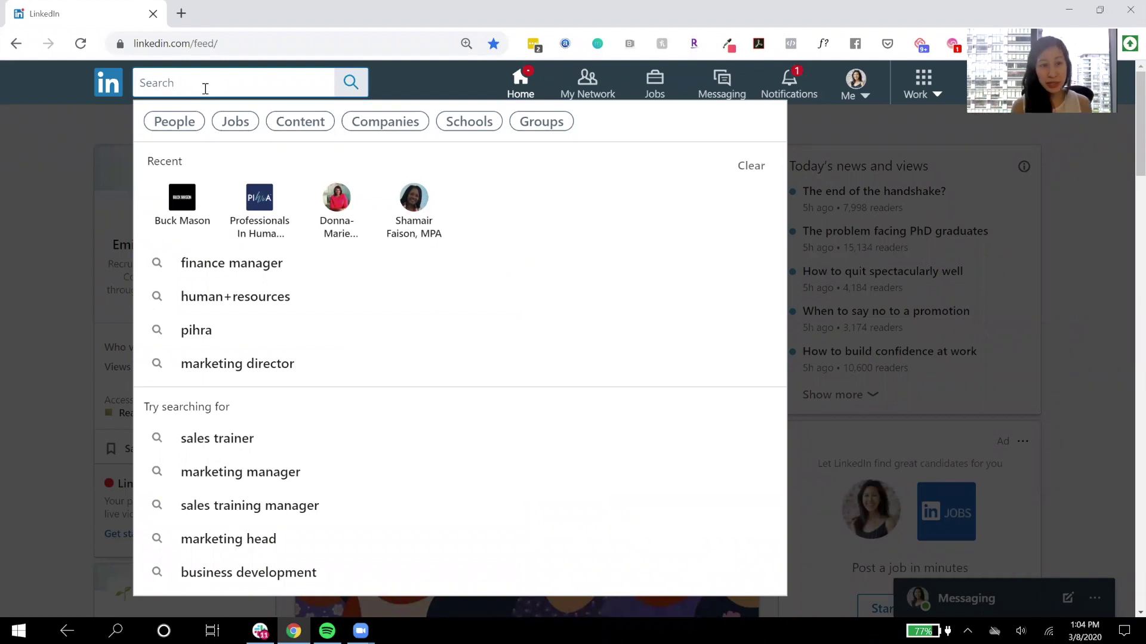
{"action": "type", "text": "fox corpora"}
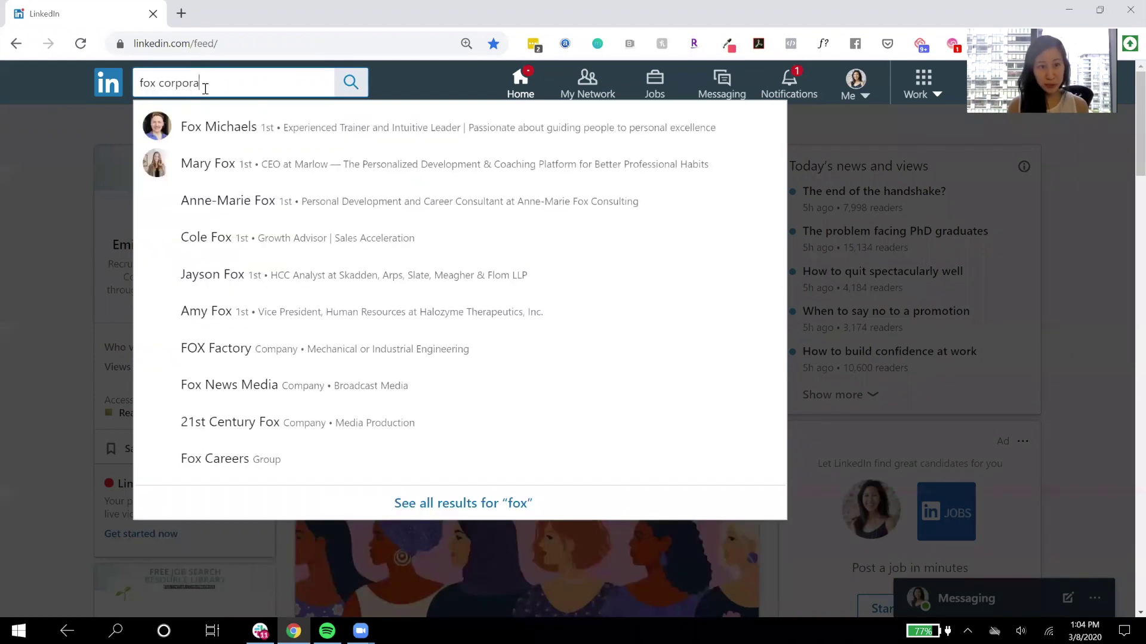
{"action": "type", "text": "tion"}
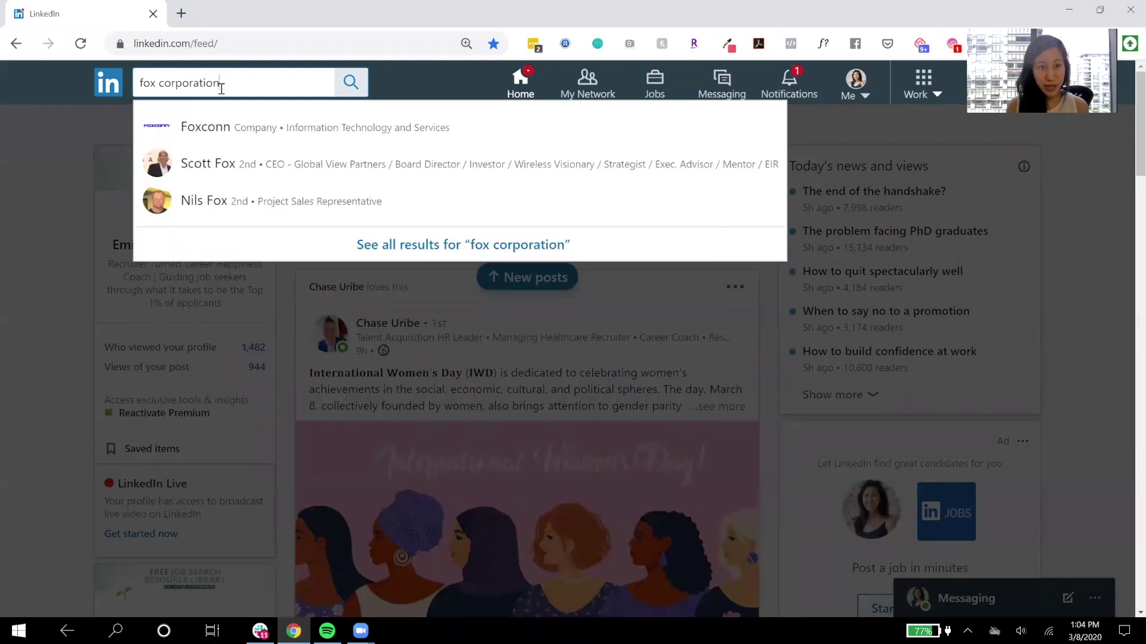
{"action": "key", "text": "Return"}
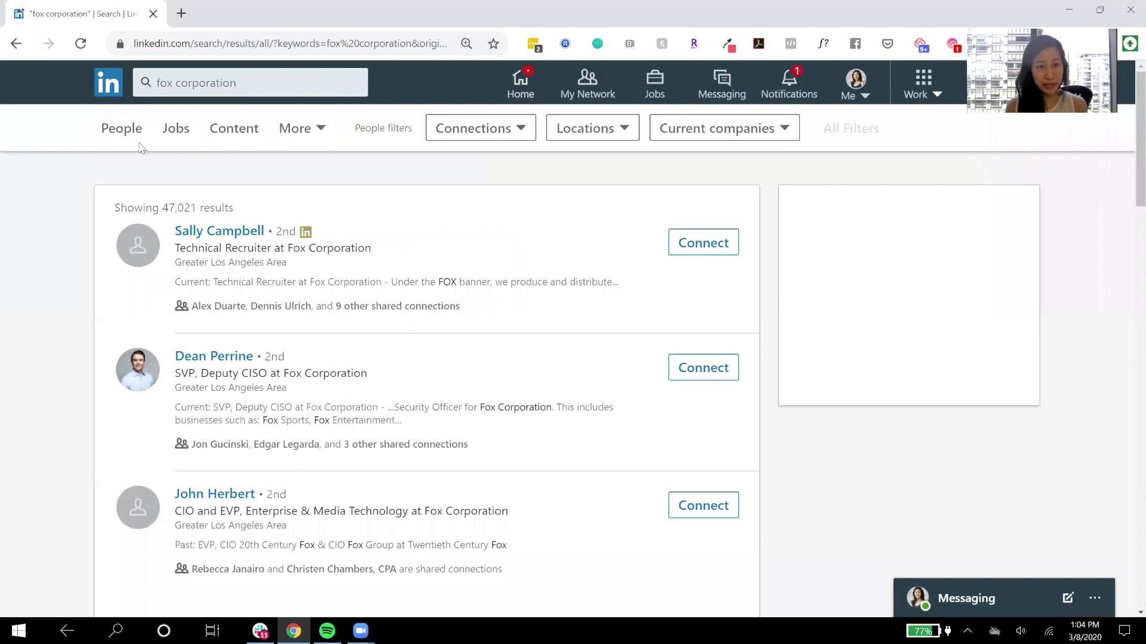
Narrow the results to companies to open the Fox Corporation page, and list all of its employees
{"action": "left_click", "coordinate": [308, 131]}
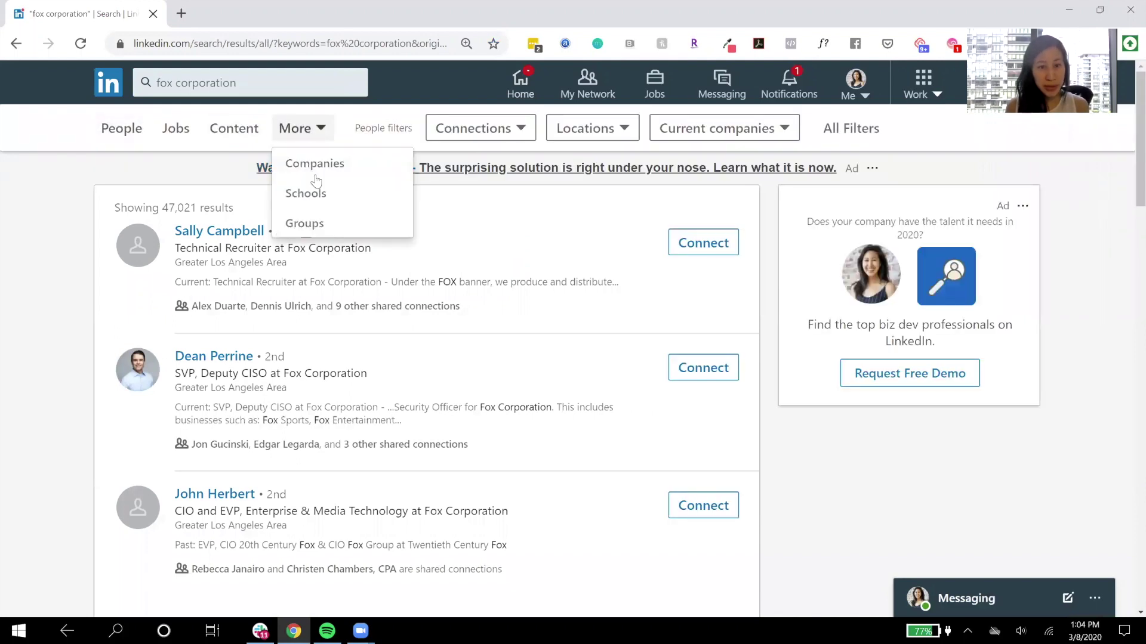
{"action": "left_click", "coordinate": [315, 164]}
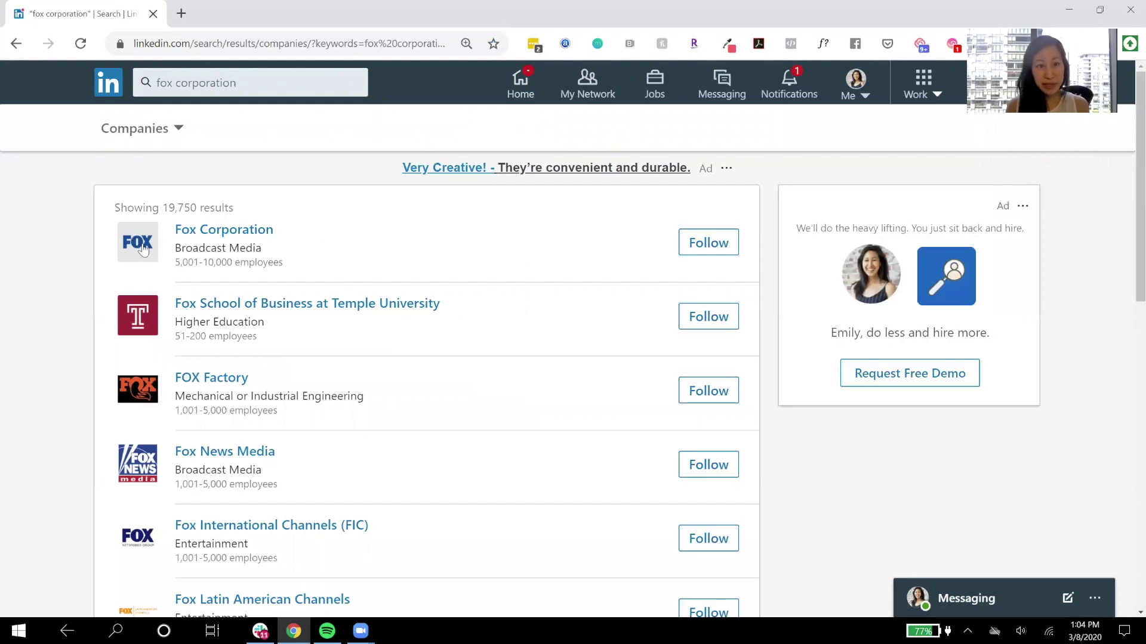
{"action": "left_click", "coordinate": [245, 232]}
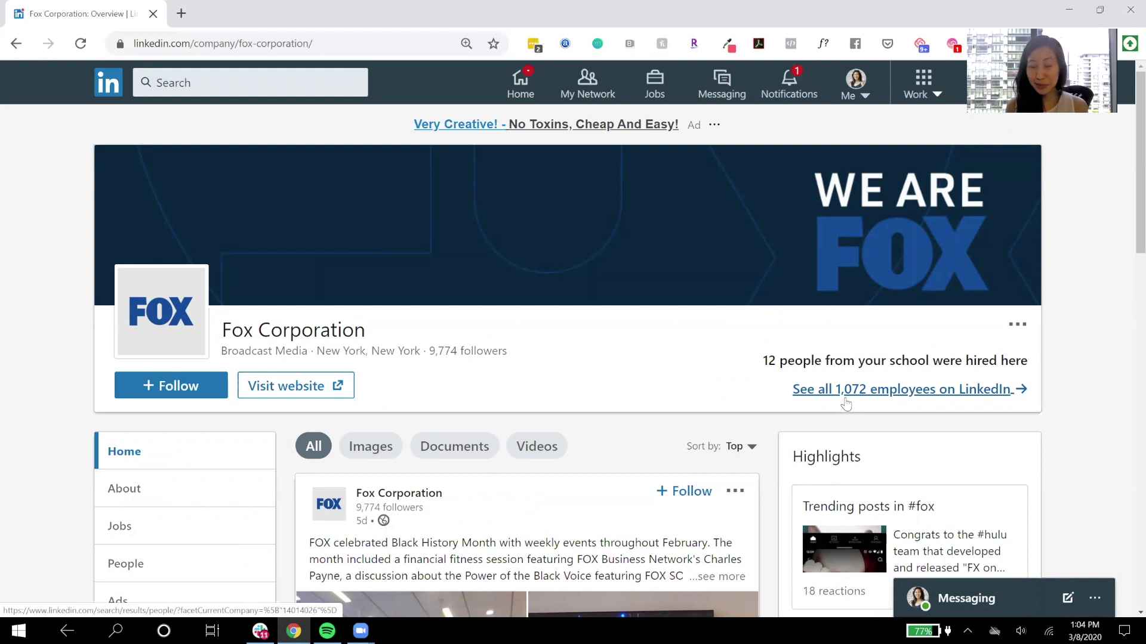
{"action": "left_click", "coordinate": [845, 401]}
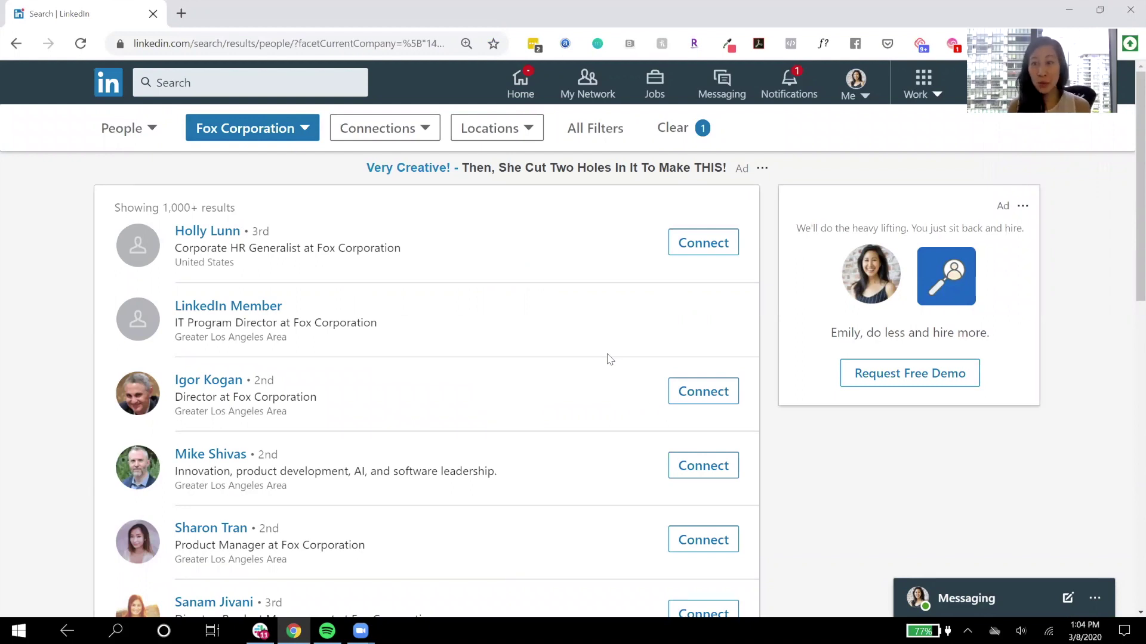
Filter the Fox Corporation employees by the title keyword "finance director"
{"action": "left_click", "coordinate": [585, 132]}
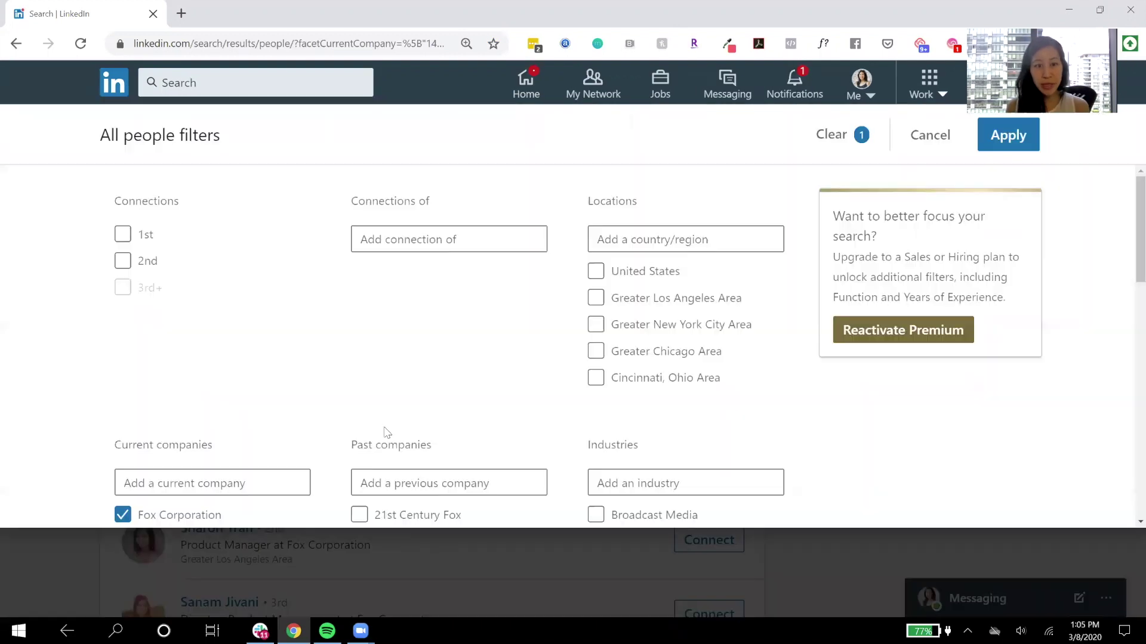
{"action": "scroll", "coordinate": [385, 442], "scroll_direction": "down", "scroll_amount": 5}
{"action": "scroll", "coordinate": [377, 453], "scroll_direction": "down", "scroll_amount": 8}
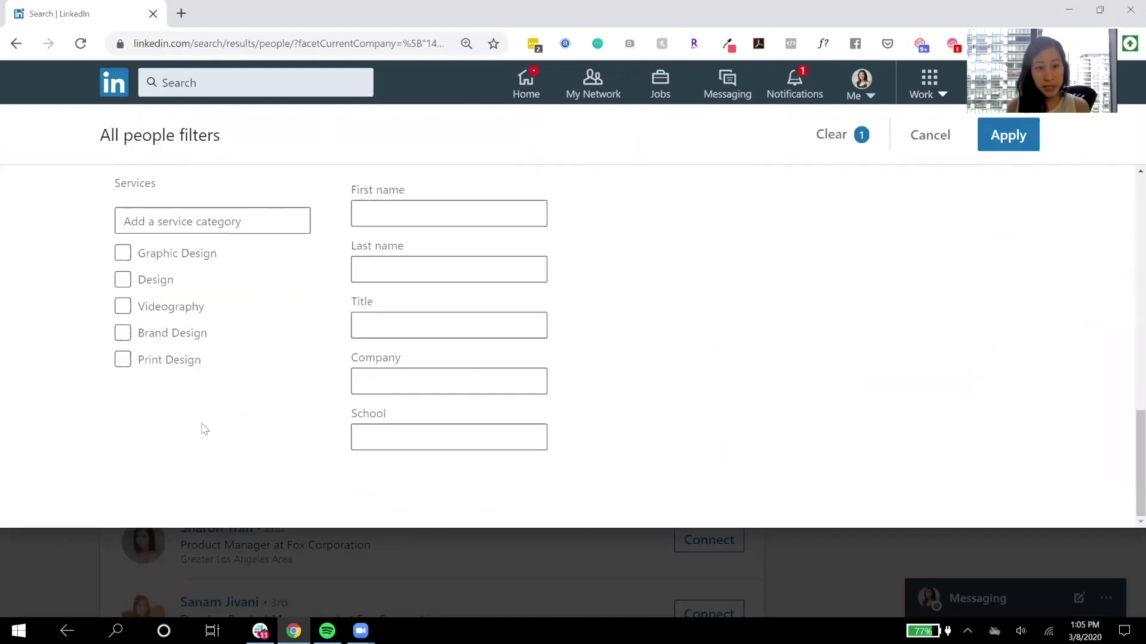
{"action": "left_click", "coordinate": [399, 328]}
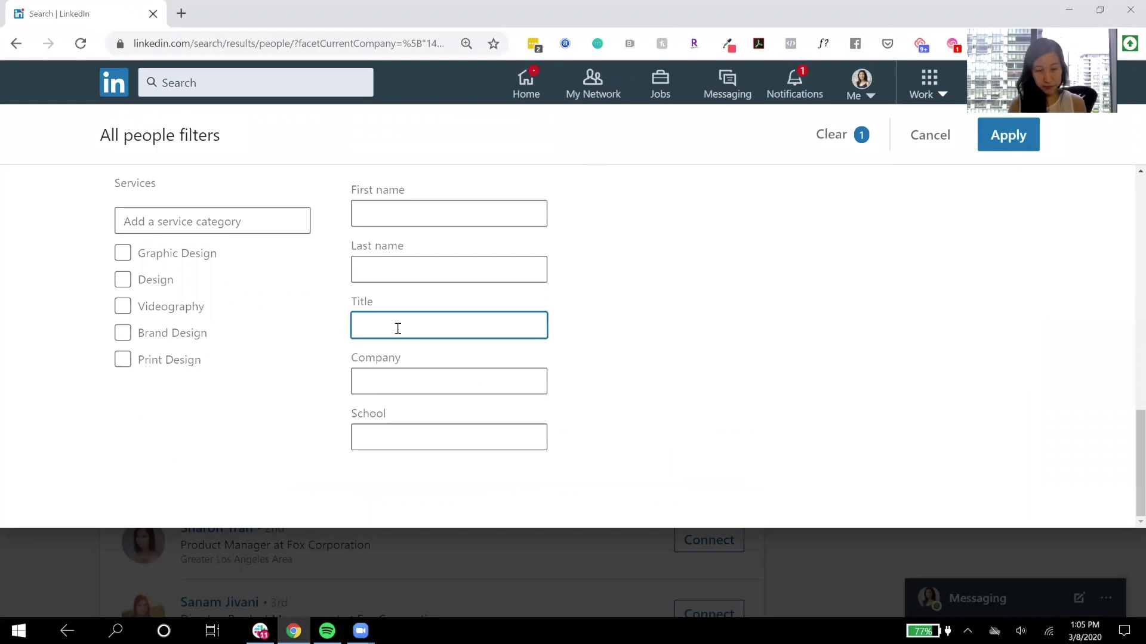
{"action": "type", "text": "finance"}
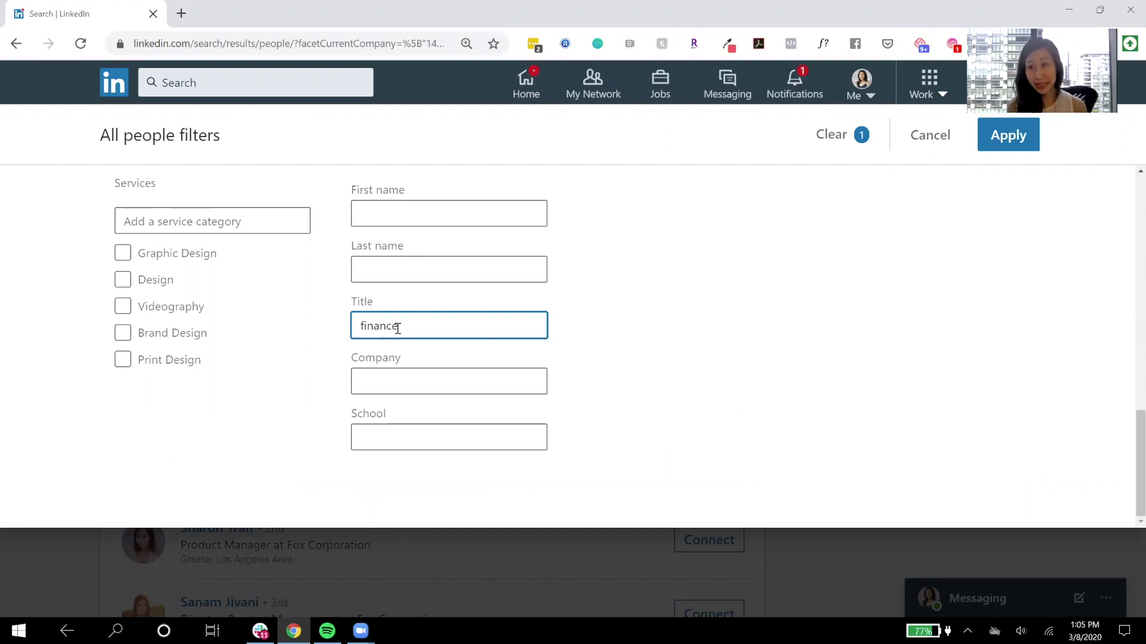
{"action": "type", "text": "director"}
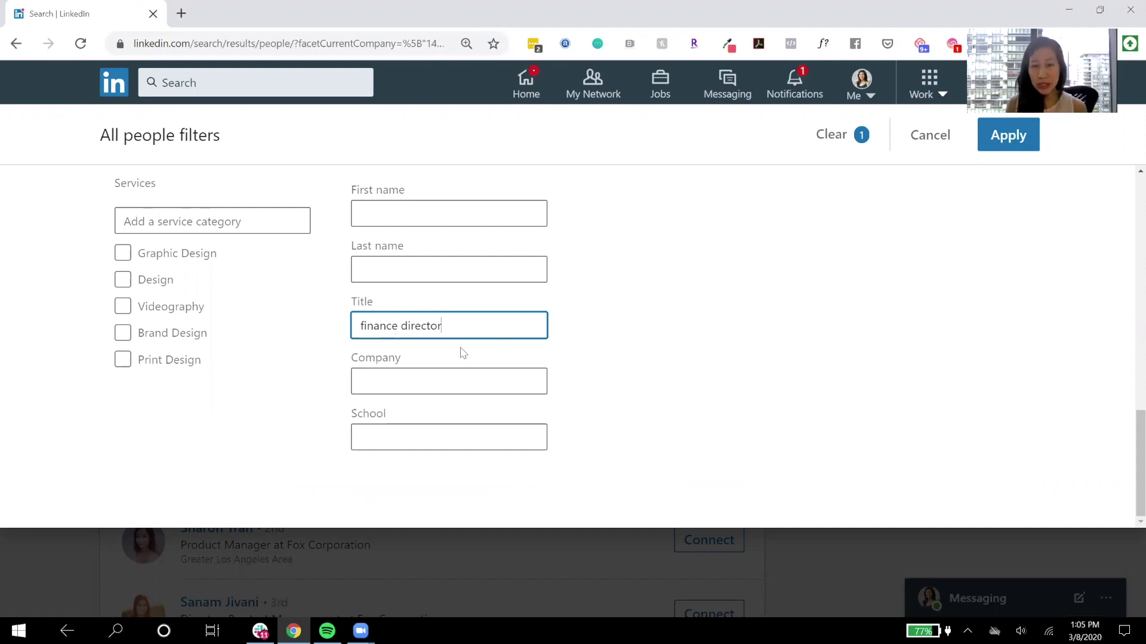
{"action": "left_click", "coordinate": [1009, 138]}
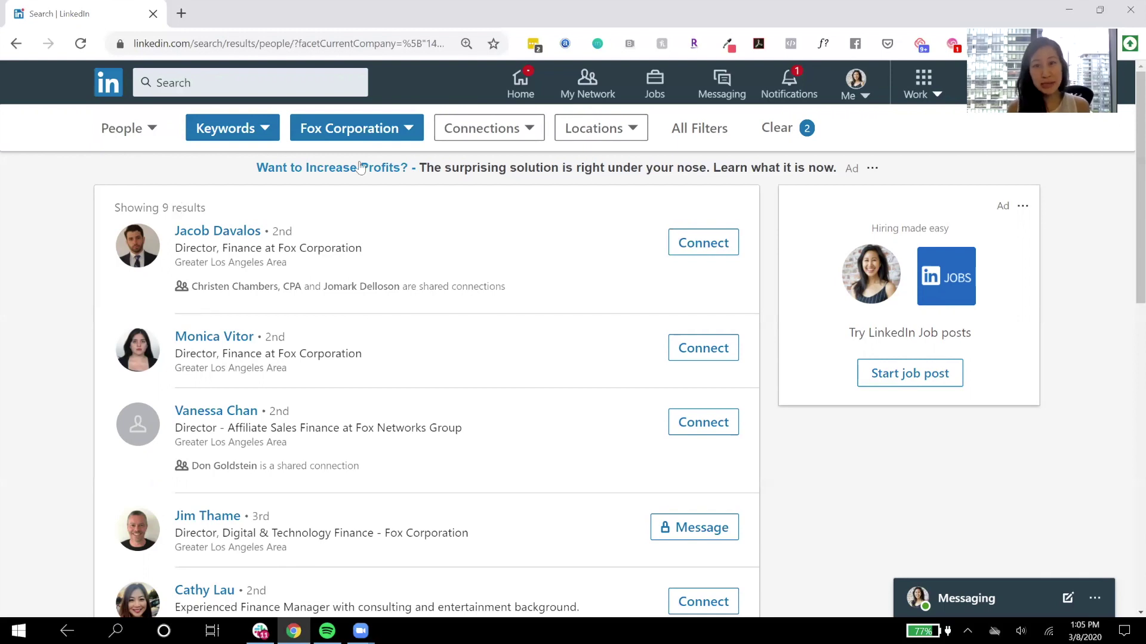
Restrict the finance director results to the Greater Los Angeles Area and look through the listed people
{"action": "left_click", "coordinate": [593, 128]}
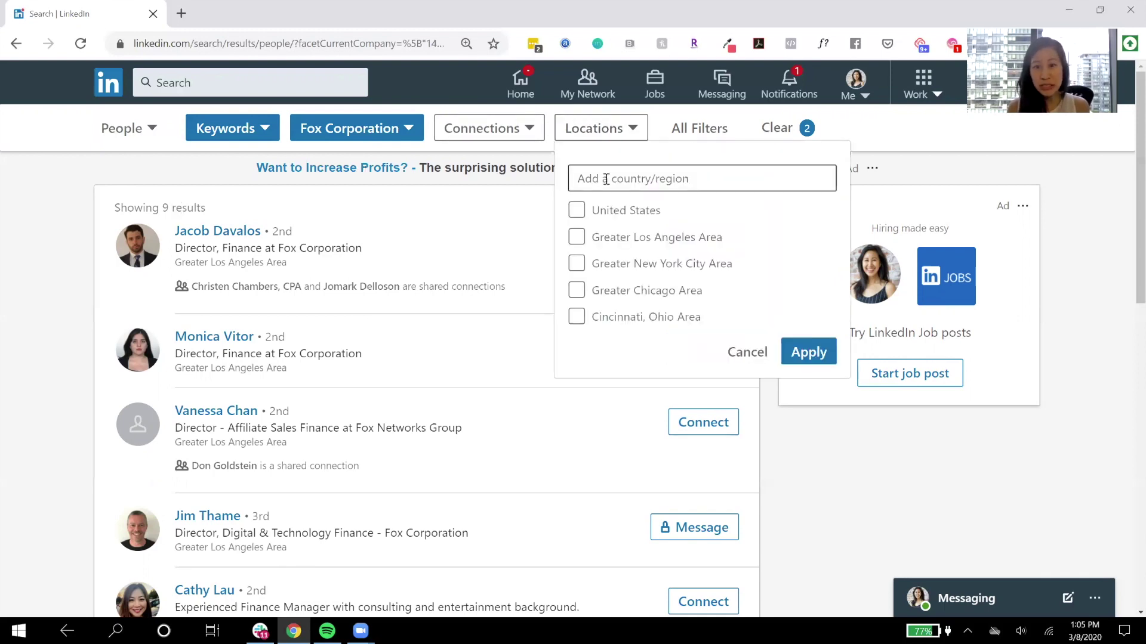
{"action": "left_click", "coordinate": [644, 243]}
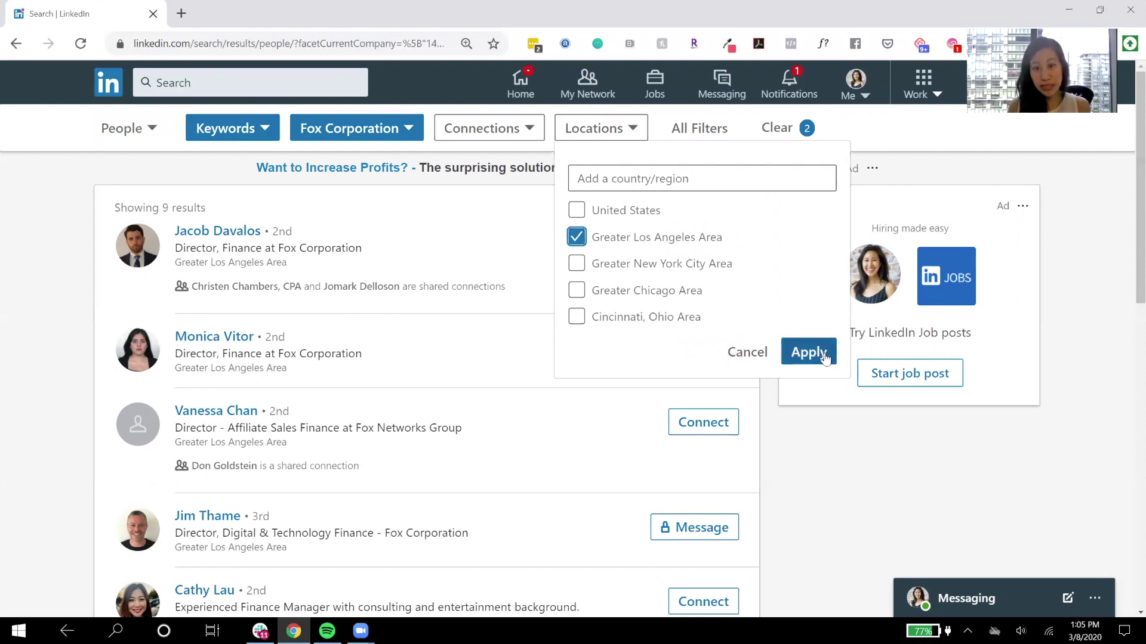
{"action": "left_click", "coordinate": [808, 353]}
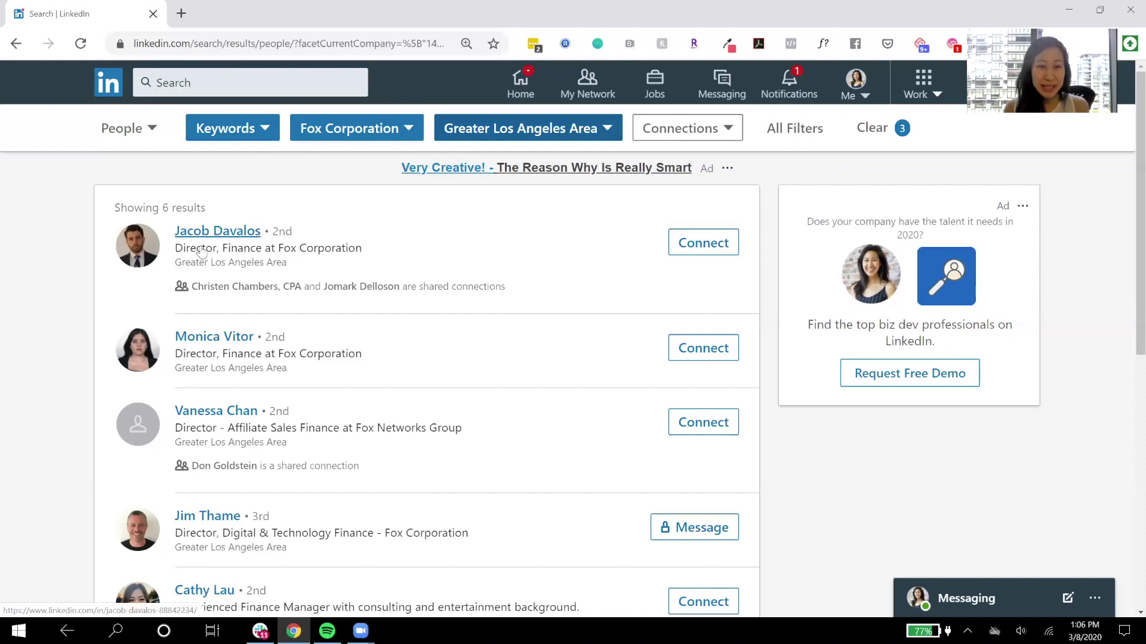
{"action": "scroll", "coordinate": [267, 246], "scroll_direction": "down", "scroll_amount": 3}
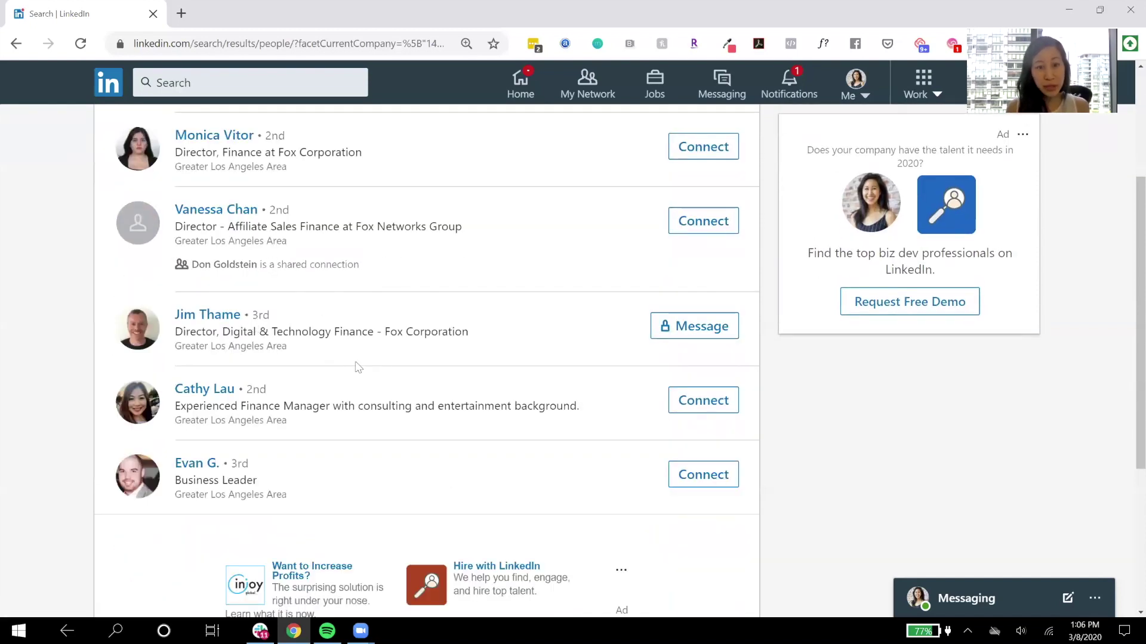
{"action": "scroll", "coordinate": [376, 331], "scroll_direction": "up", "scroll_amount": 3}
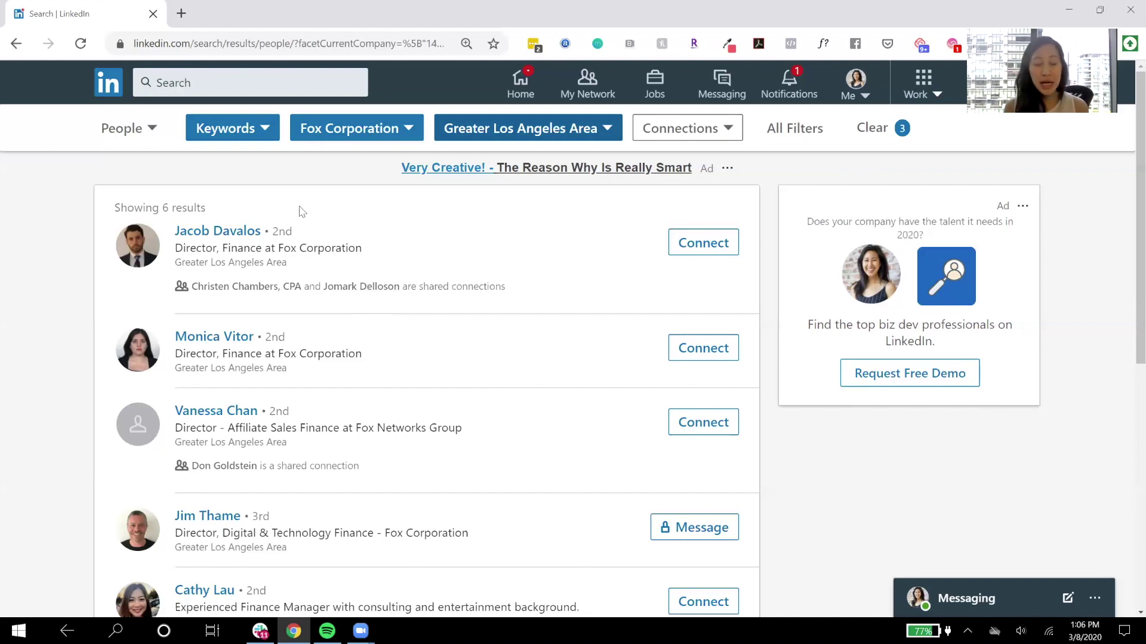
Replace the title keyword in the people filters with "recruiting manager" and apply it to the results
{"action": "left_click", "coordinate": [795, 128]}
{"action": "scroll", "coordinate": [552, 434], "scroll_direction": "down", "scroll_amount": 7}
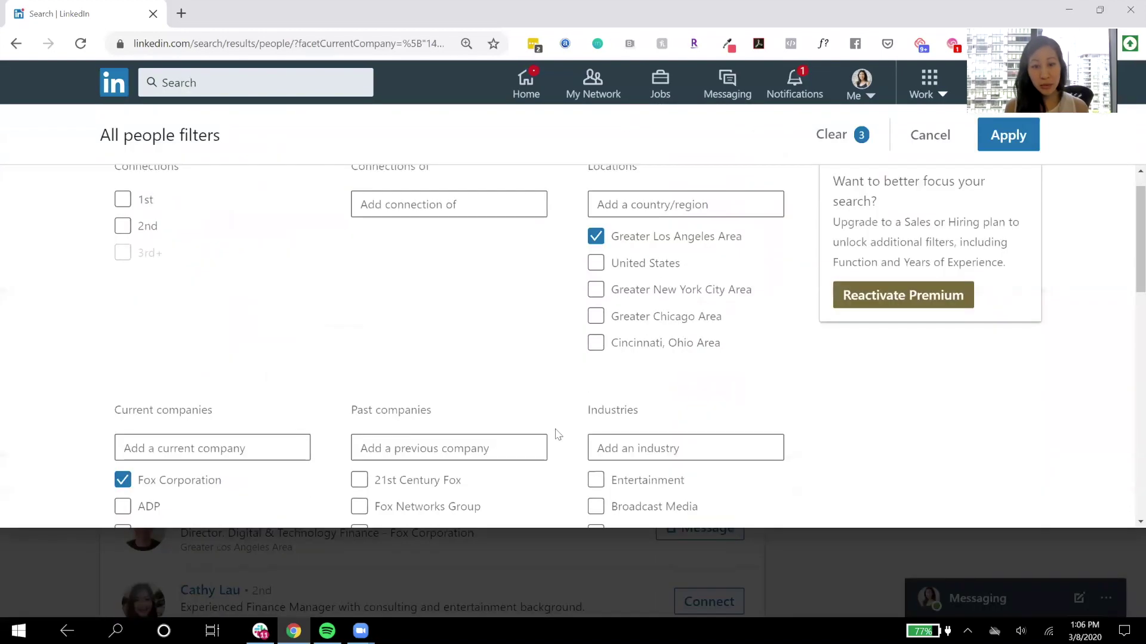
{"action": "scroll", "coordinate": [537, 436], "scroll_direction": "down", "scroll_amount": 3}
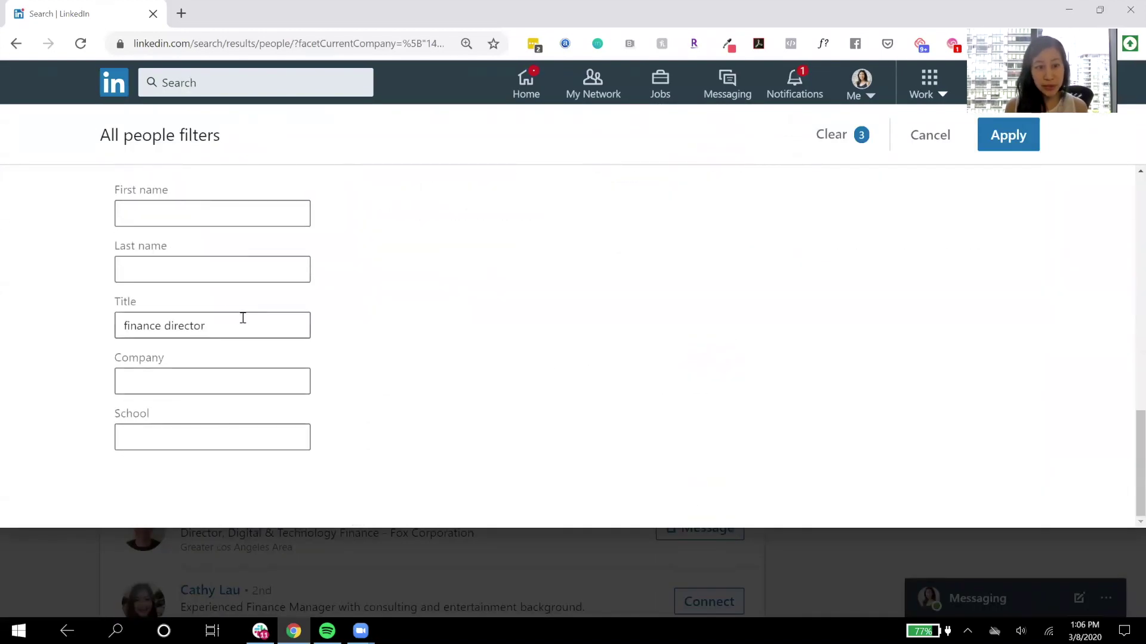
{"action": "left_click_drag", "start_coordinate": [243, 316], "coordinate": [59, 327]}
{"action": "type", "text": "recruiting mang"}
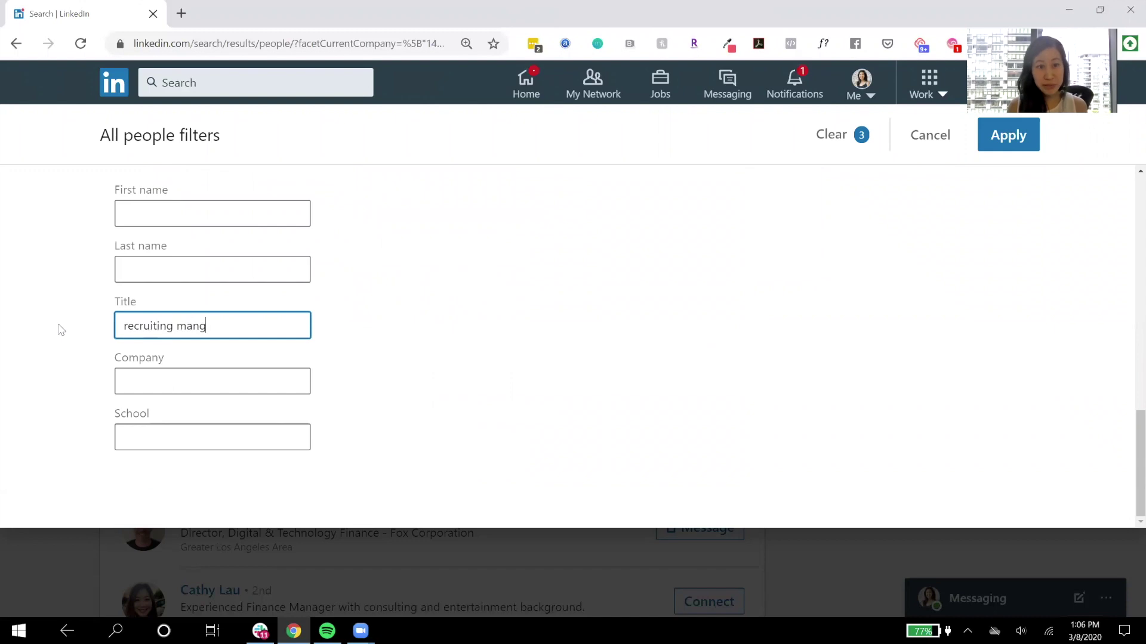
{"action": "key", "text": "BackSpace"}
{"action": "type", "text": "ager"}
{"action": "scroll", "coordinate": [844, 243], "scroll_direction": "up", "scroll_amount": 5}
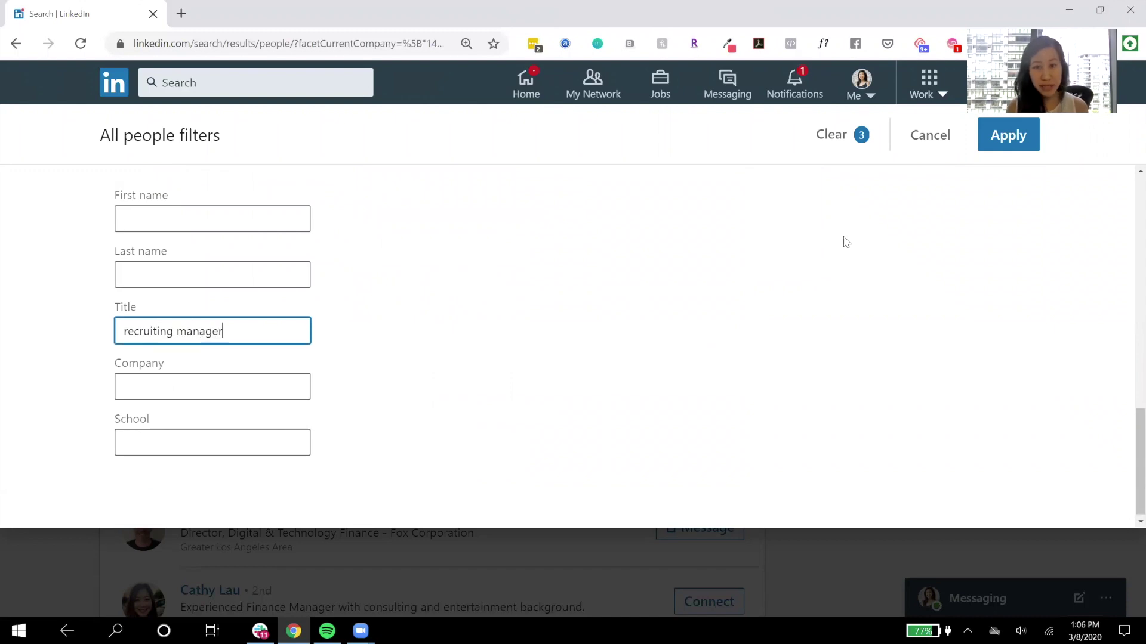
{"action": "left_click", "coordinate": [1021, 139]}
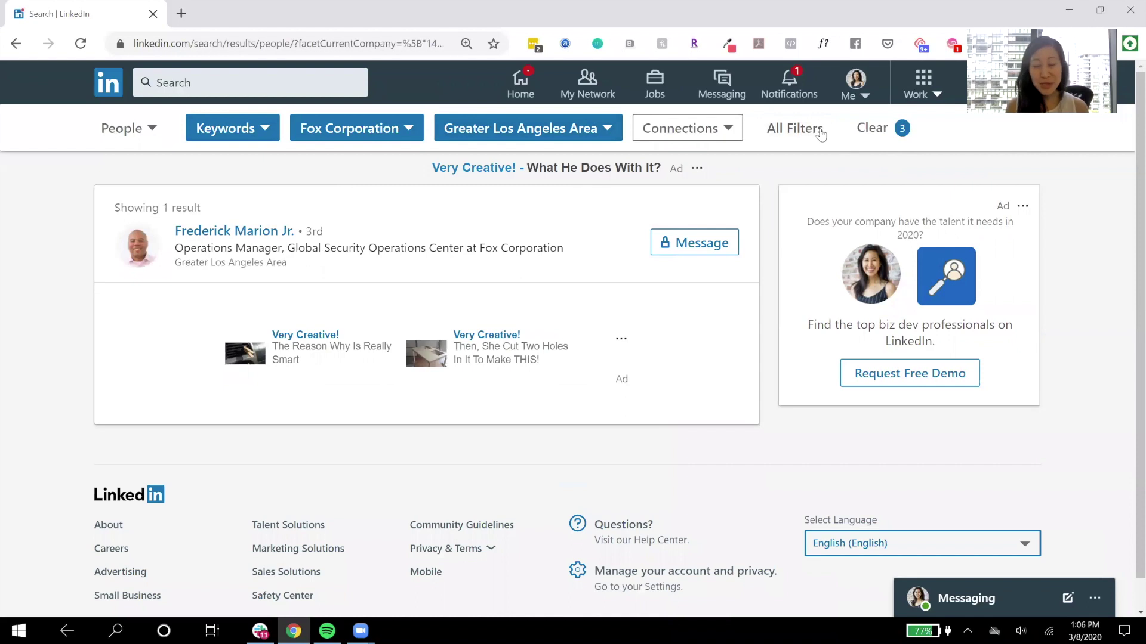
Change the title keyword in the people filters to "talent acquistion" and apply it to the results
{"action": "left_click", "coordinate": [794, 128]}
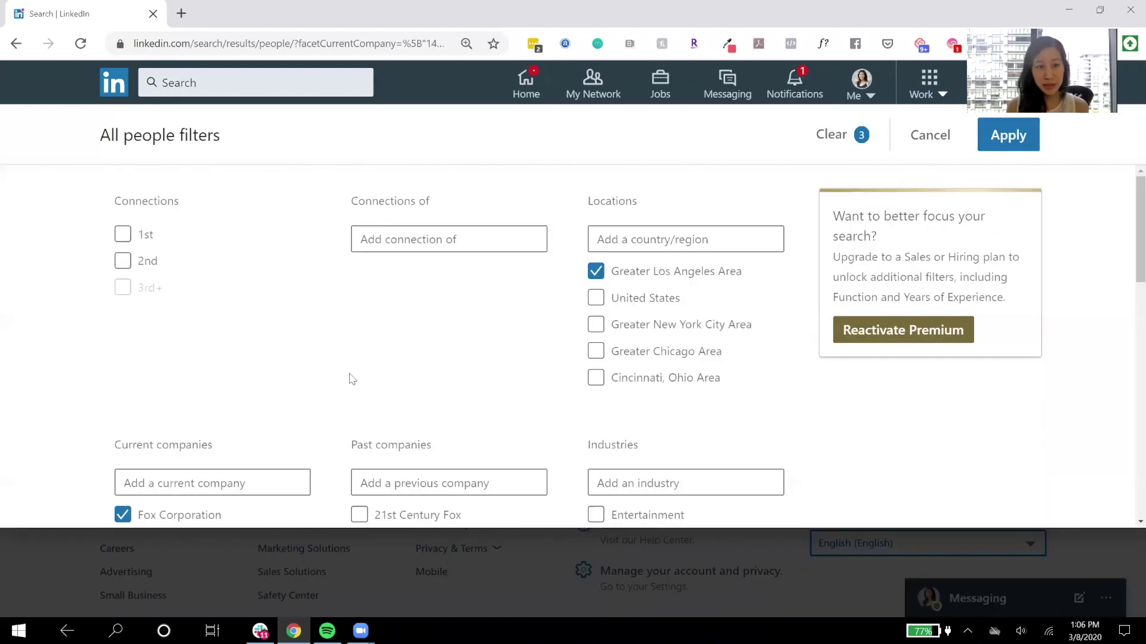
{"action": "scroll", "coordinate": [351, 376], "scroll_direction": "down", "scroll_amount": 8}
{"action": "scroll", "coordinate": [258, 380], "scroll_direction": "down", "scroll_amount": 5}
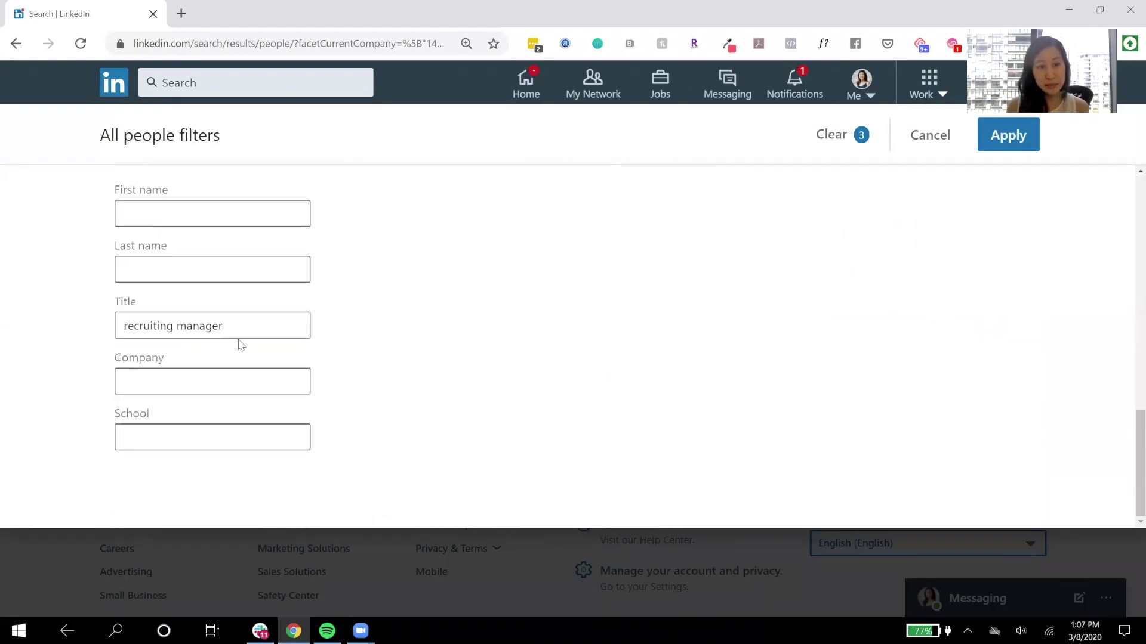
{"action": "left_click_drag", "start_coordinate": [239, 327], "coordinate": [71, 332]}
{"action": "type", "text": "talent acquistion"}
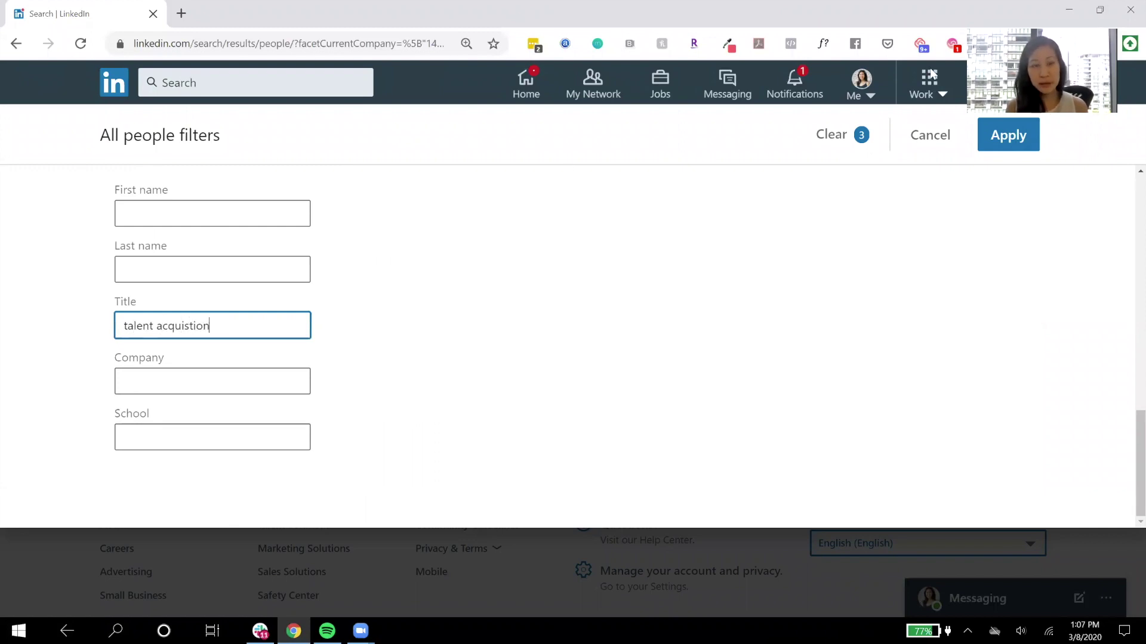
{"action": "left_click", "coordinate": [1003, 148]}
Change the title keyword in the people filters to "human resources", apply it, and look through the listed people
{"action": "left_click", "coordinate": [795, 128]}
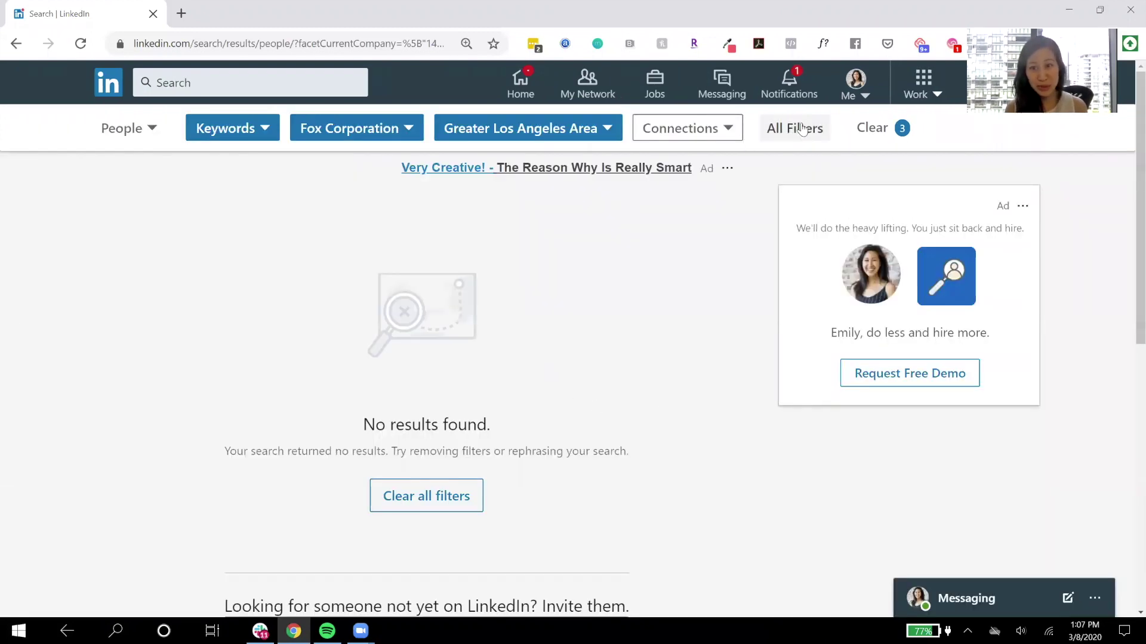
{"action": "scroll", "coordinate": [300, 408], "scroll_direction": "down", "scroll_amount": 15}
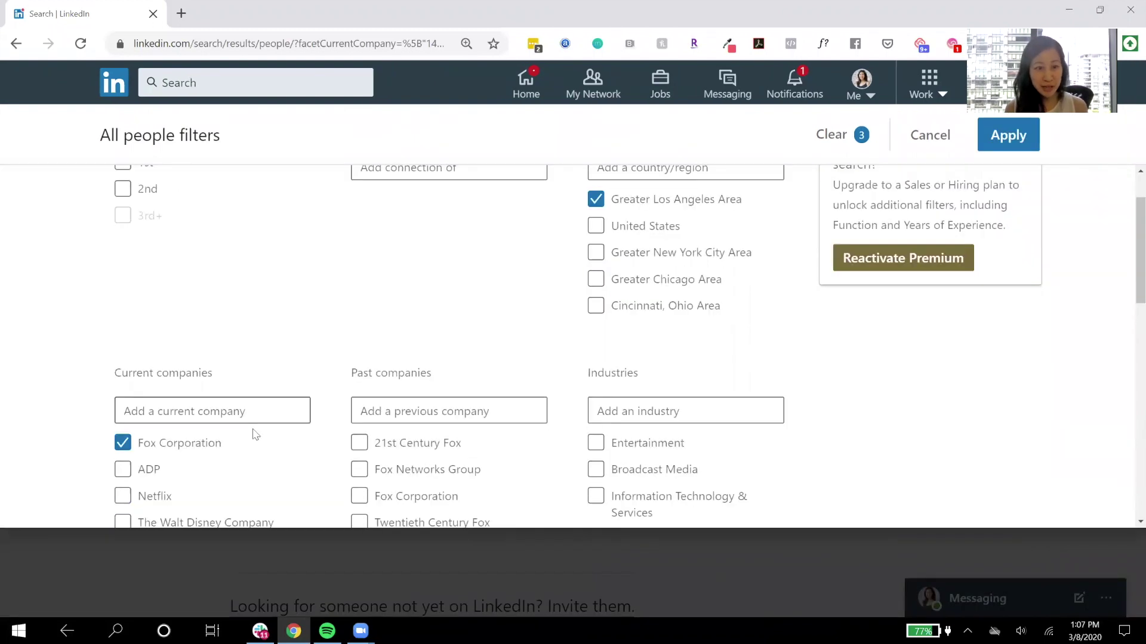
{"action": "triple_click", "coordinate": [238, 333]}
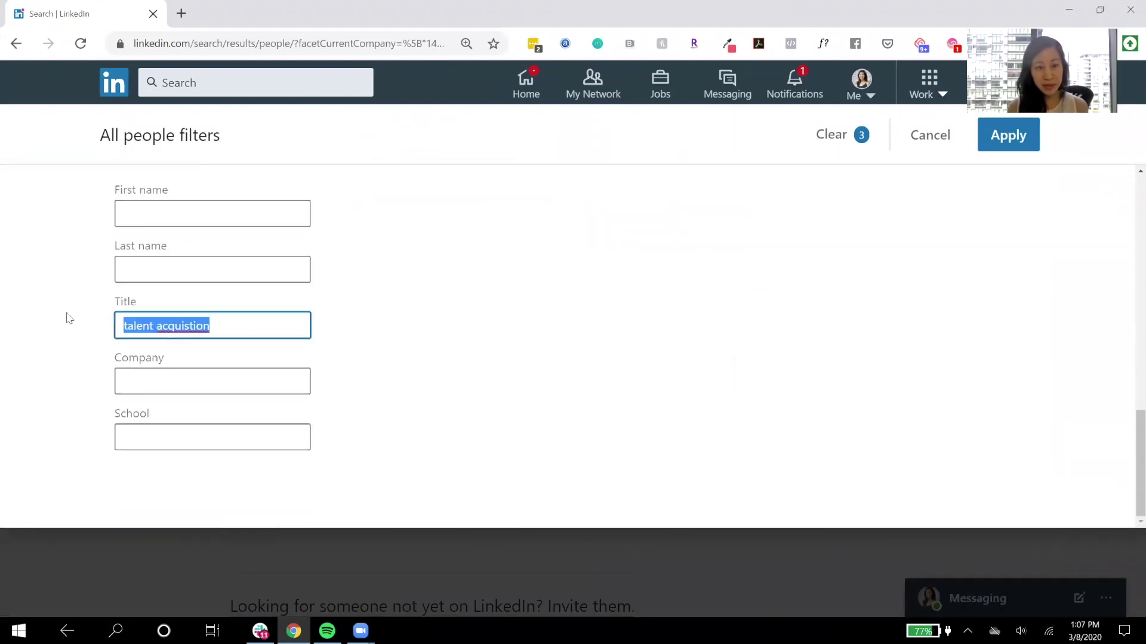
{"action": "type", "text": "human resources"}
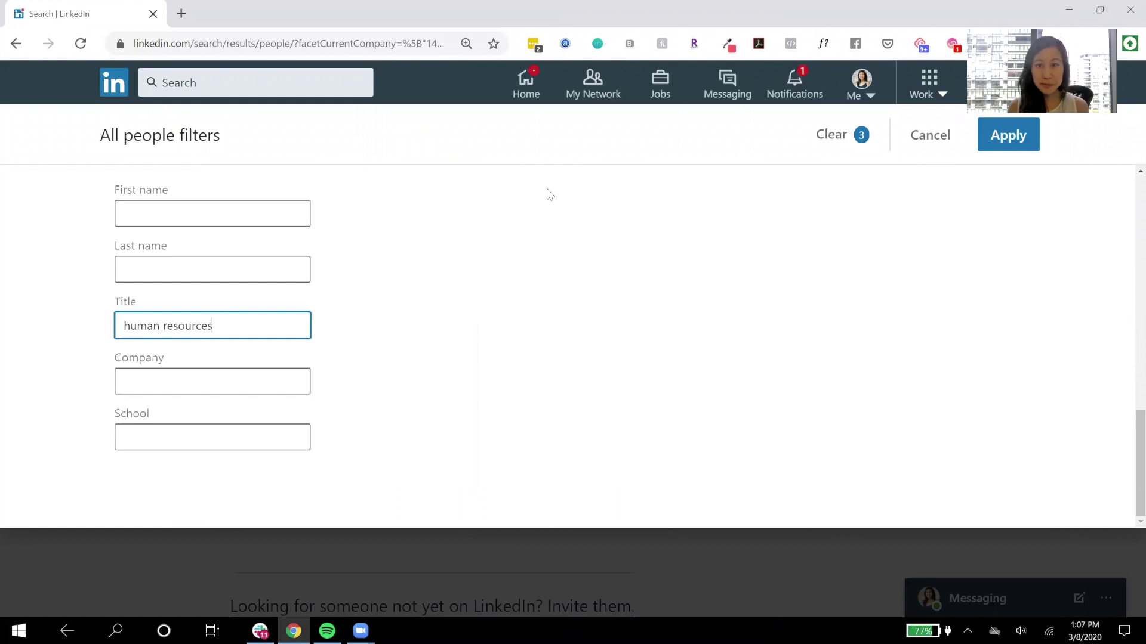
{"action": "left_click", "coordinate": [1025, 144]}
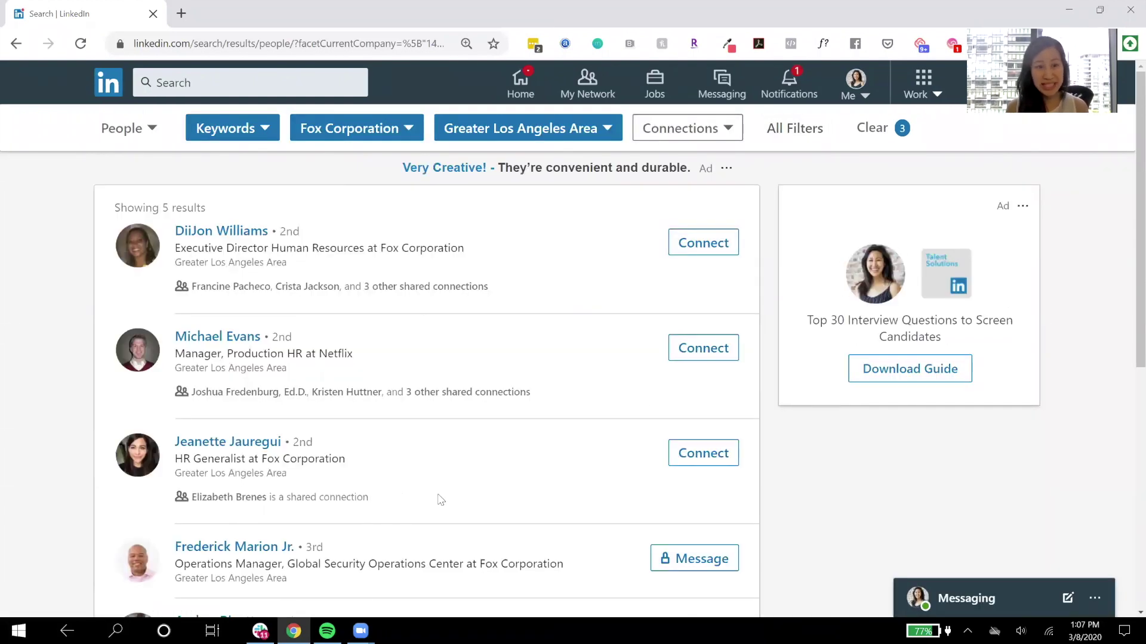
{"action": "scroll", "coordinate": [389, 472], "scroll_direction": "down", "scroll_amount": 1}
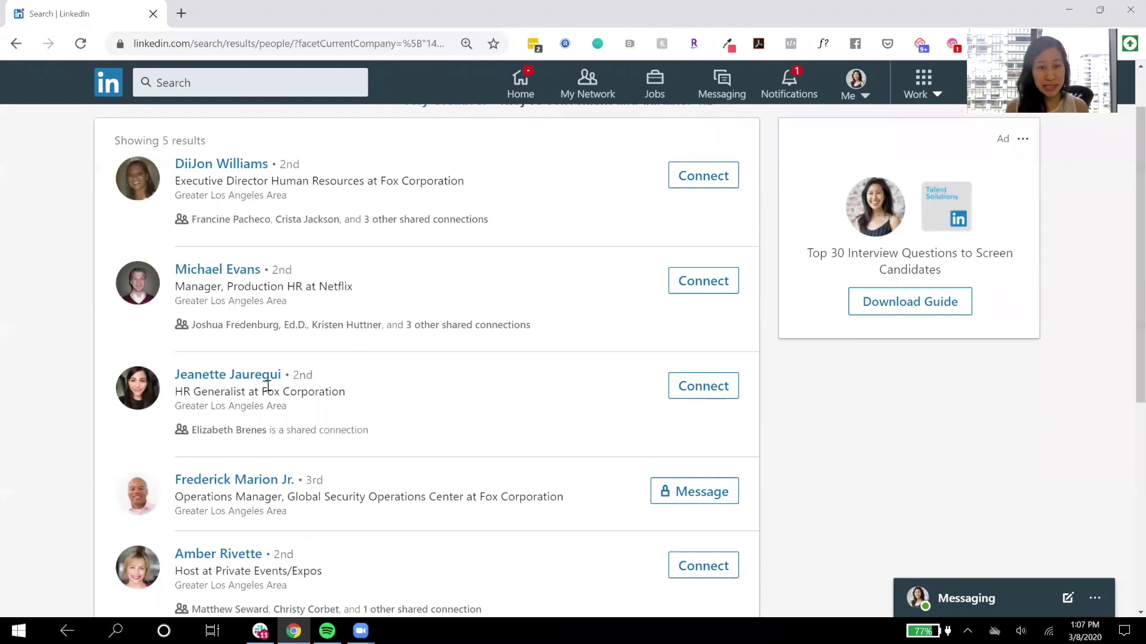
{"action": "scroll", "coordinate": [270, 465], "scroll_direction": "down", "scroll_amount": 2}
{"action": "scroll", "coordinate": [267, 425], "scroll_direction": "up", "scroll_amount": 3}
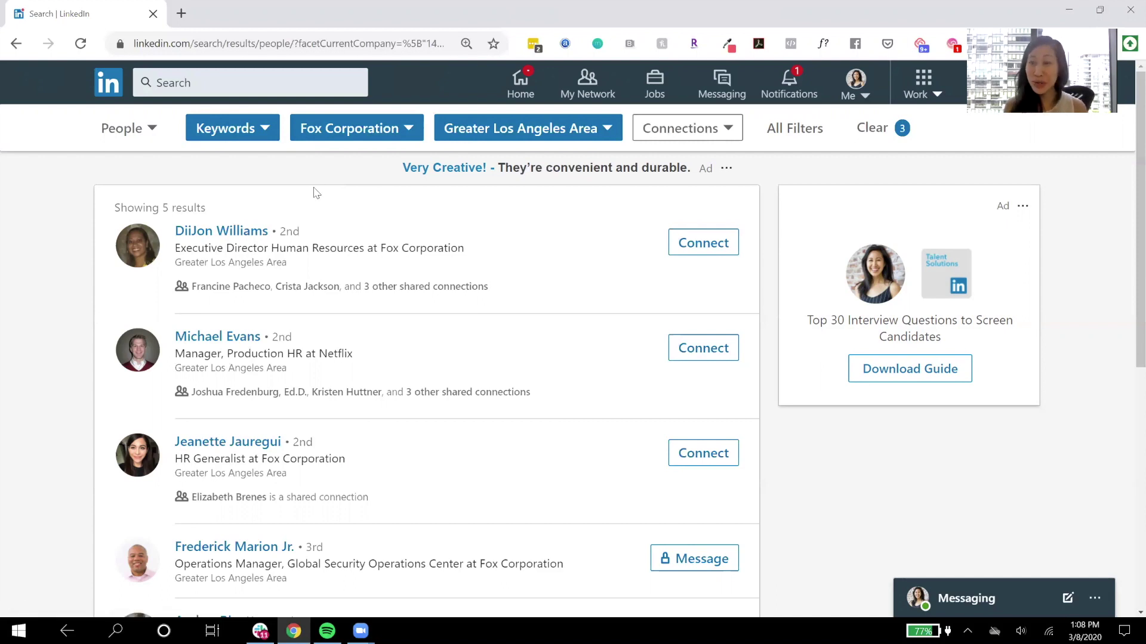
Clear the title keyword in the people filters for the Fox Corporation search
{"action": "left_click", "coordinate": [809, 131]}
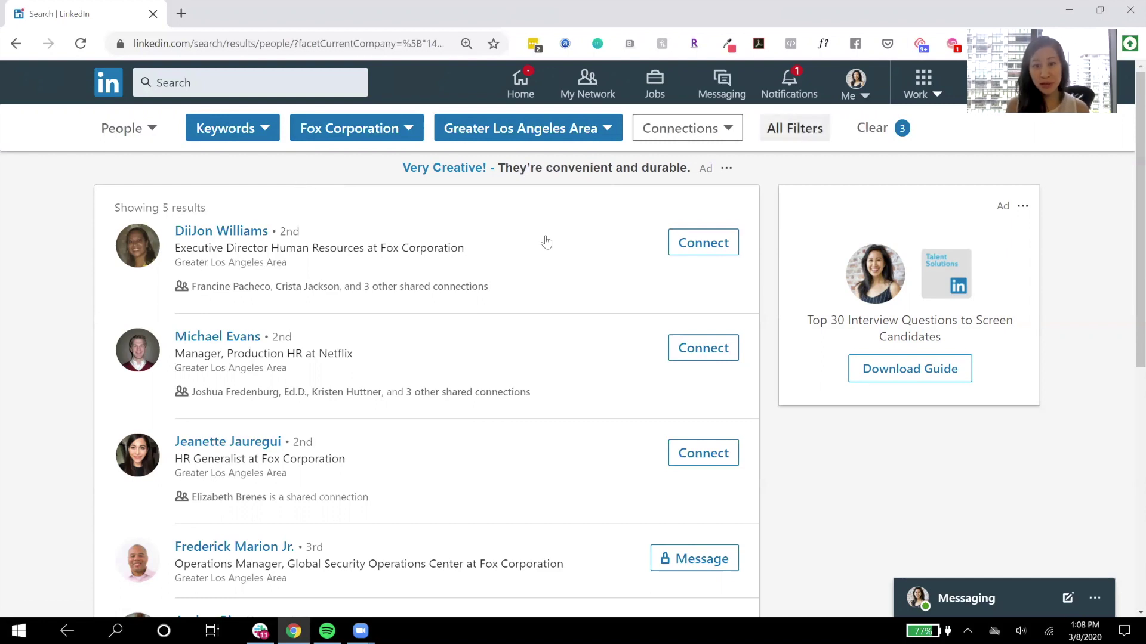
{"action": "scroll", "coordinate": [561, 382], "scroll_direction": "down", "scroll_amount": 2}
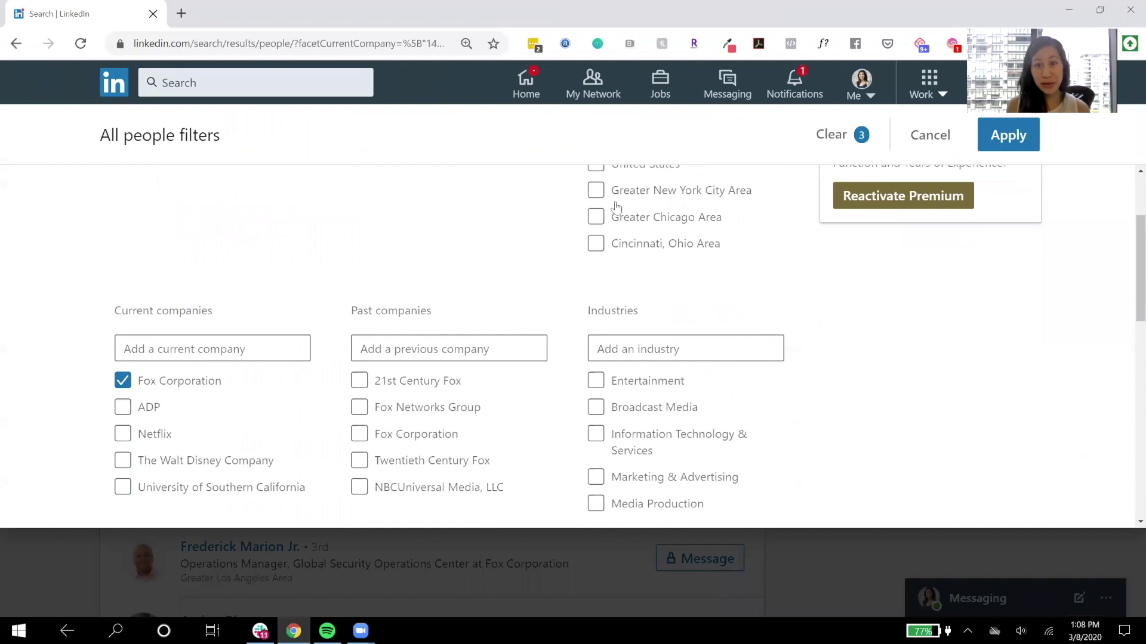
{"action": "scroll", "coordinate": [358, 400], "scroll_direction": "up", "scroll_amount": 2}
{"action": "scroll", "coordinate": [199, 419], "scroll_direction": "down", "scroll_amount": 2}
{"action": "scroll", "coordinate": [251, 418], "scroll_direction": "down", "scroll_amount": 10}
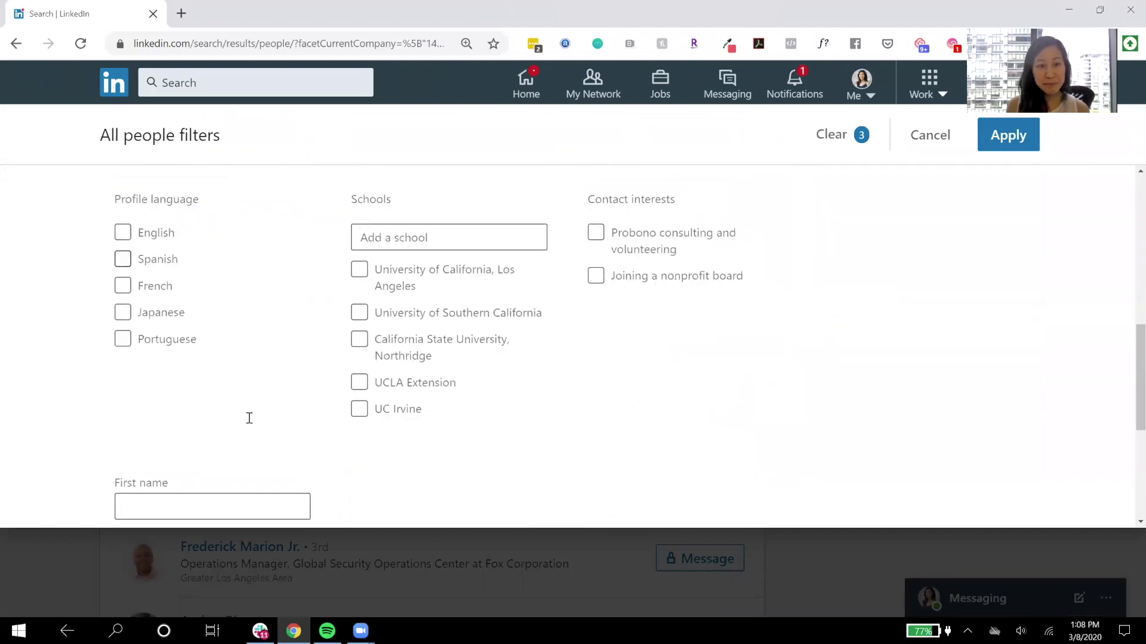
{"action": "left_click_drag", "start_coordinate": [257, 325], "coordinate": [83, 327]}
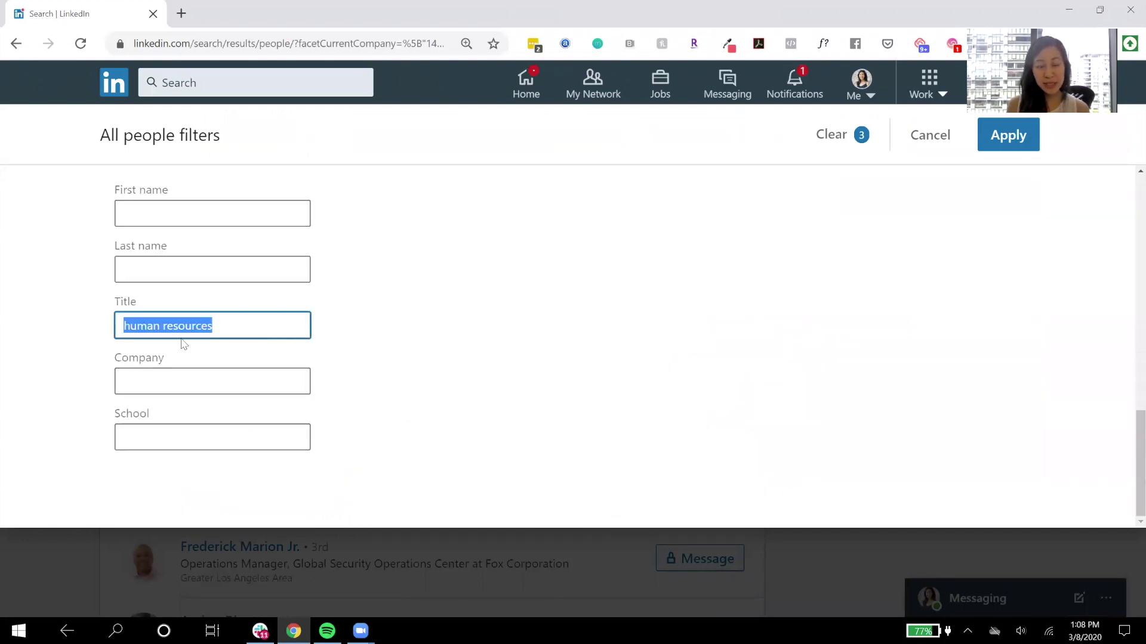
{"action": "key", "text": "BackSpace"}
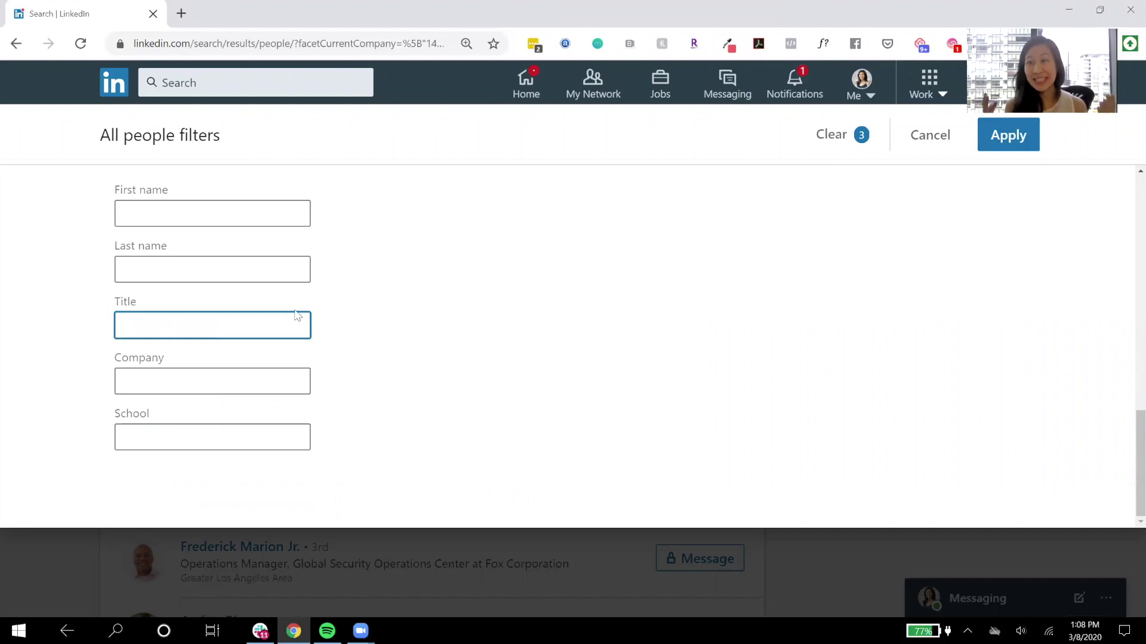